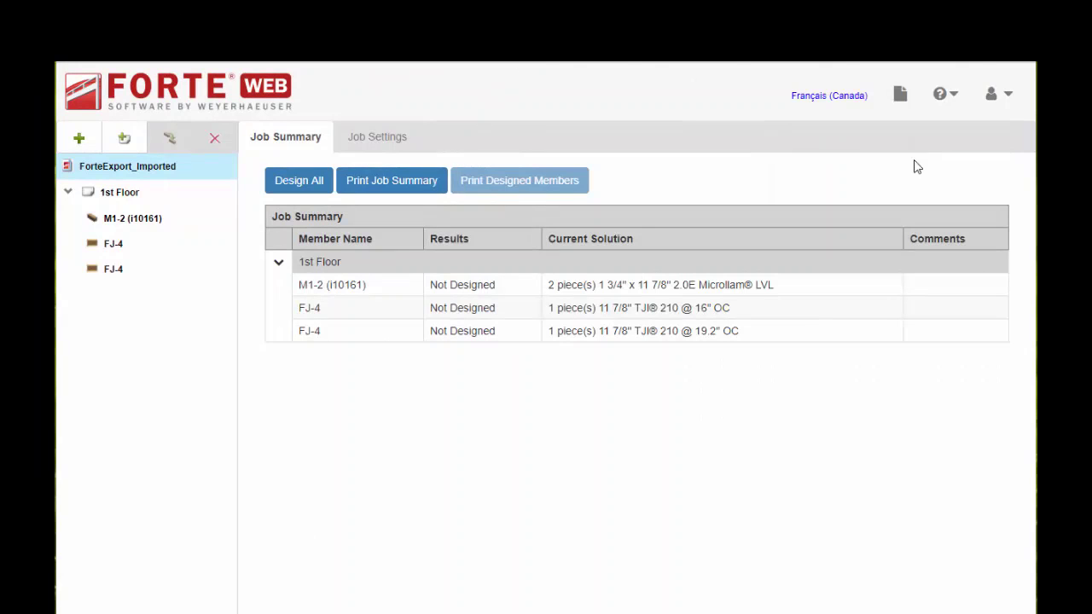
- Go to the My Files list and open the ForteExport_Imported file's name for editing, leaving it without a new name
click(901, 95)
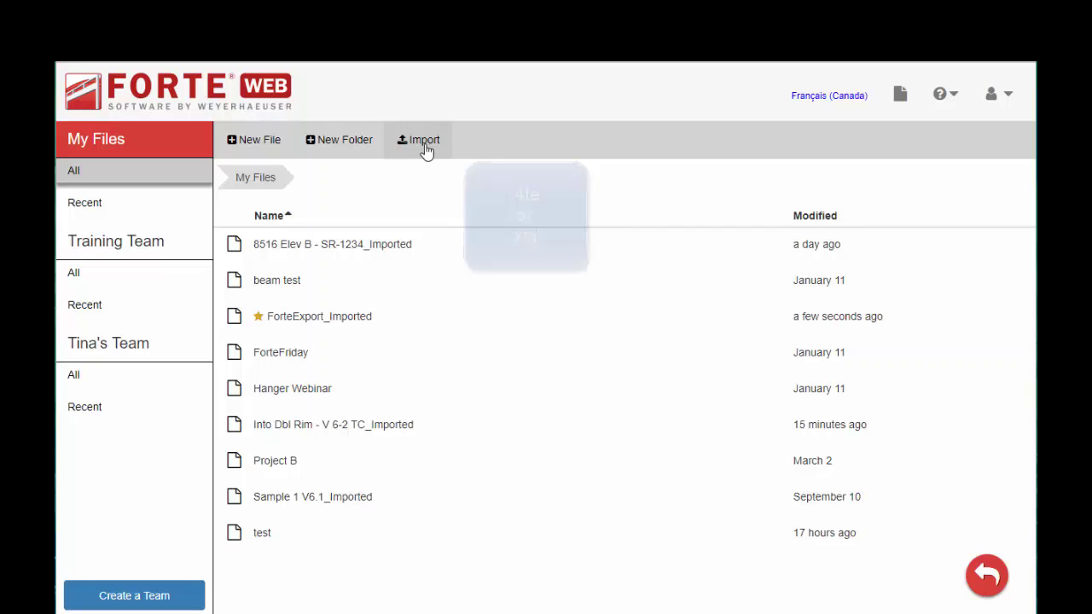
click(286, 326)
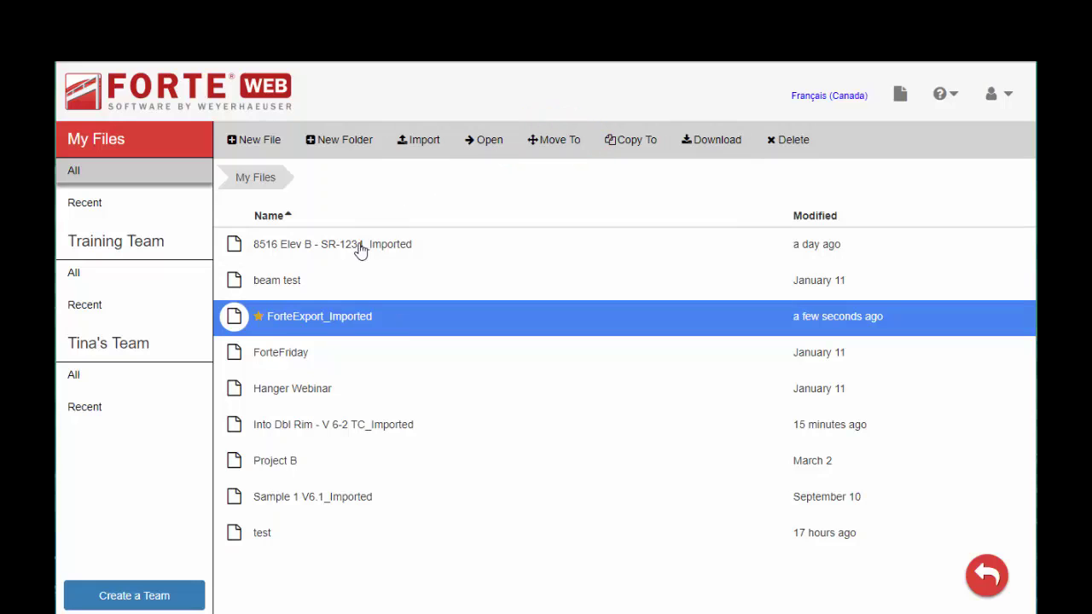
mouse_move(328, 324)
click(389, 318)
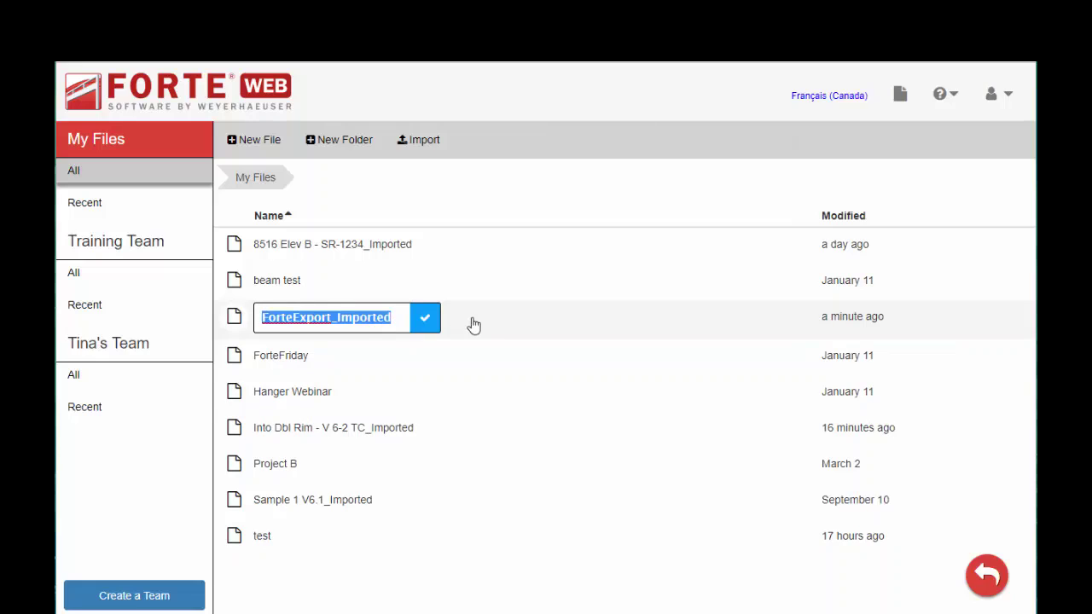
click(266, 362)
click(267, 363)
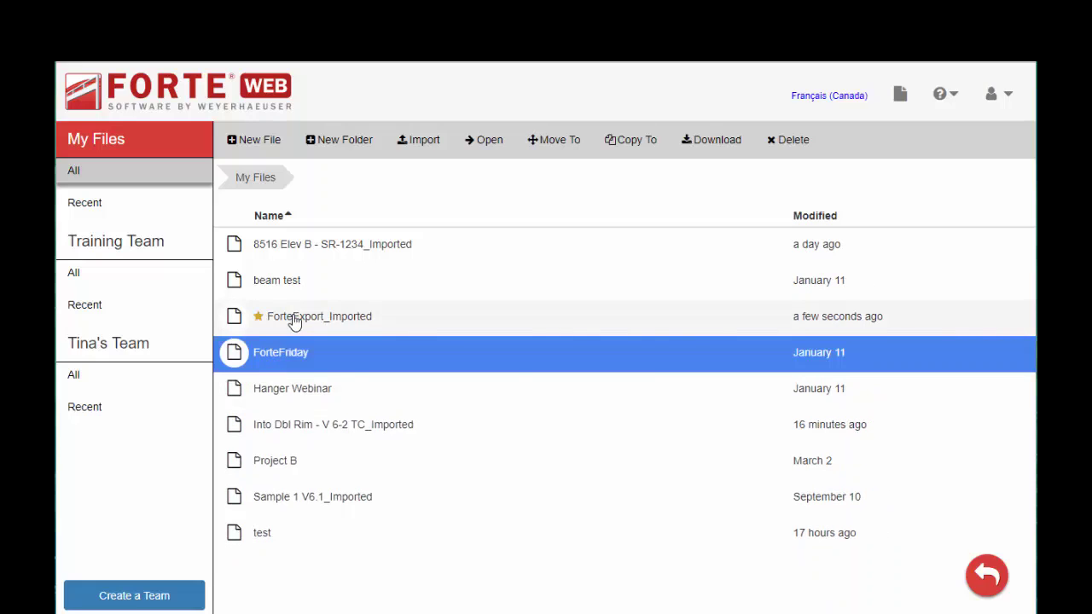
- Reopen the ForteExport_Imported file from the My Files list
click(293, 319)
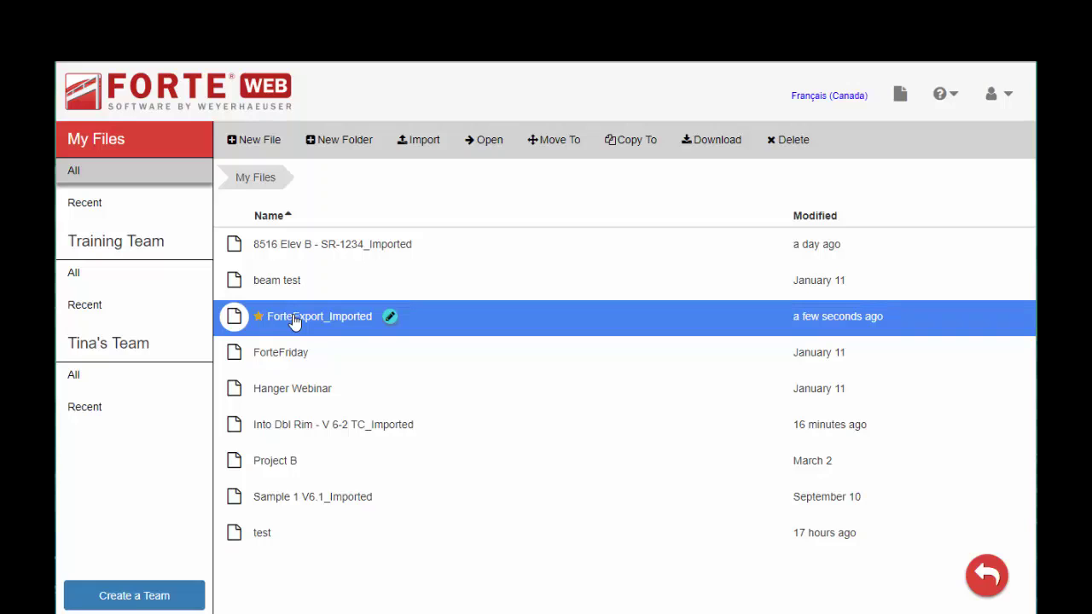
double_click(294, 321)
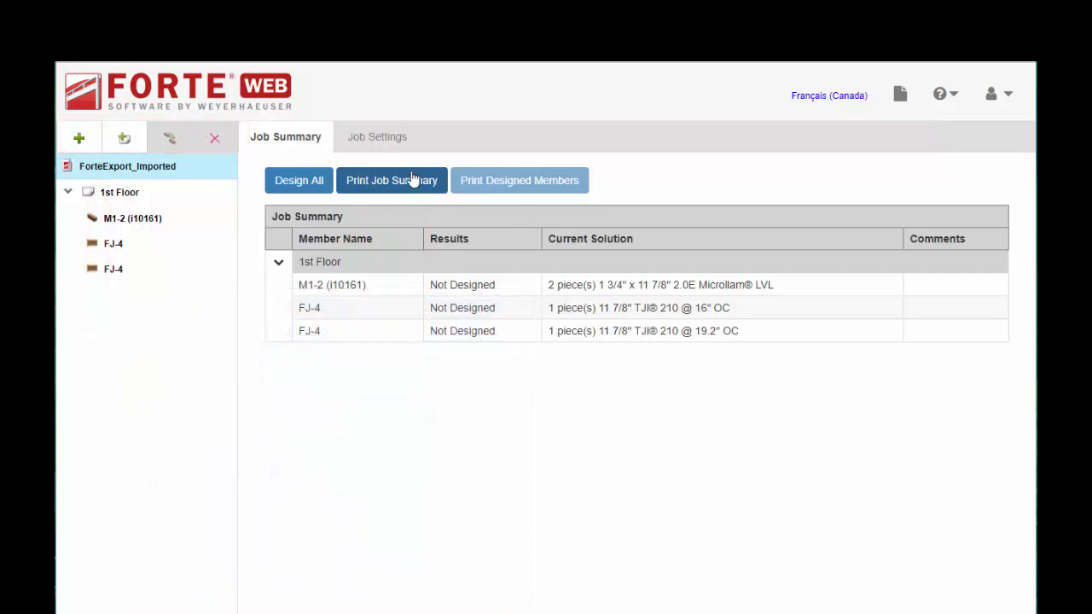
- Look over the account options and the floor, roof and wall member types available for adding, without adding a member
click(1008, 97)
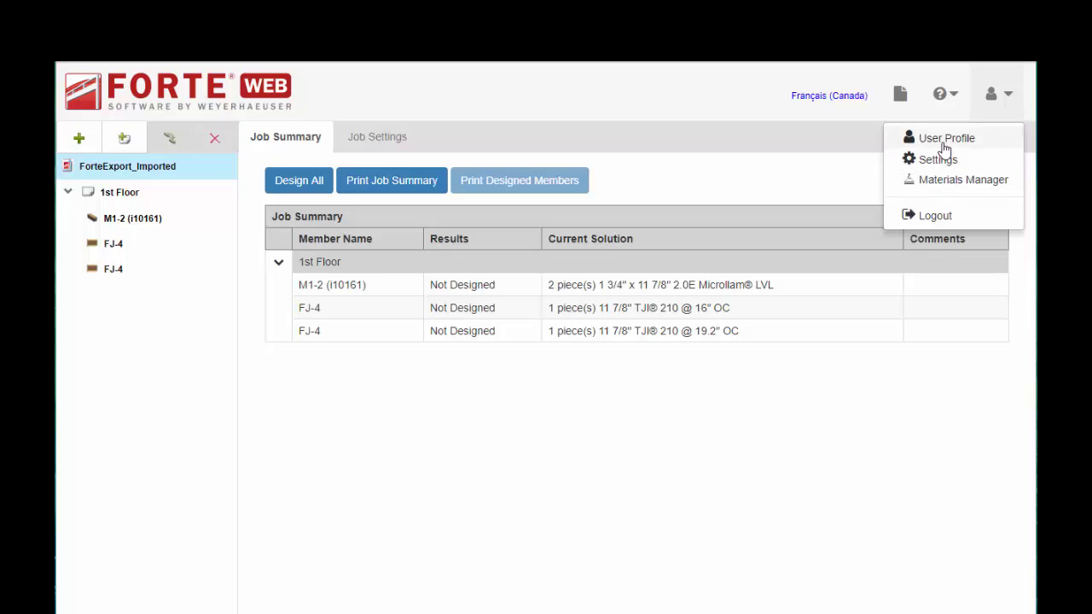
key(Escape)
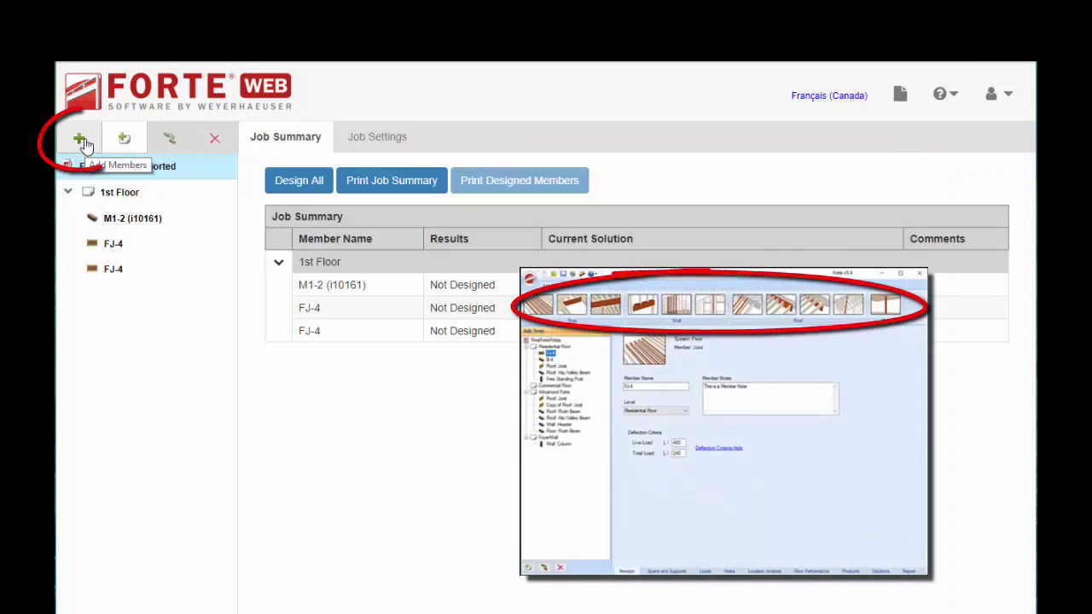
click(85, 143)
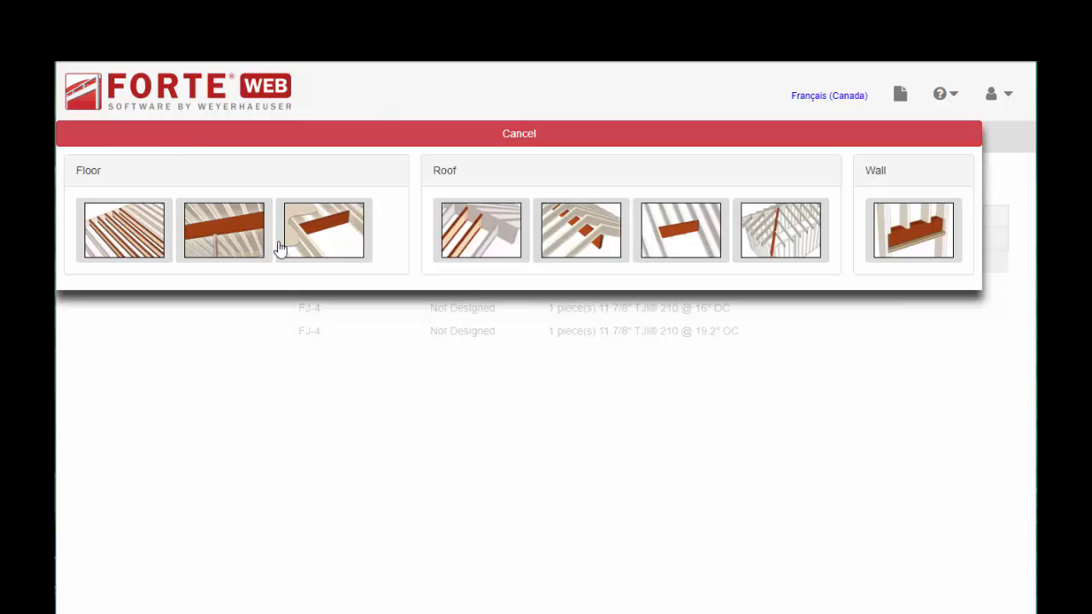
click(517, 134)
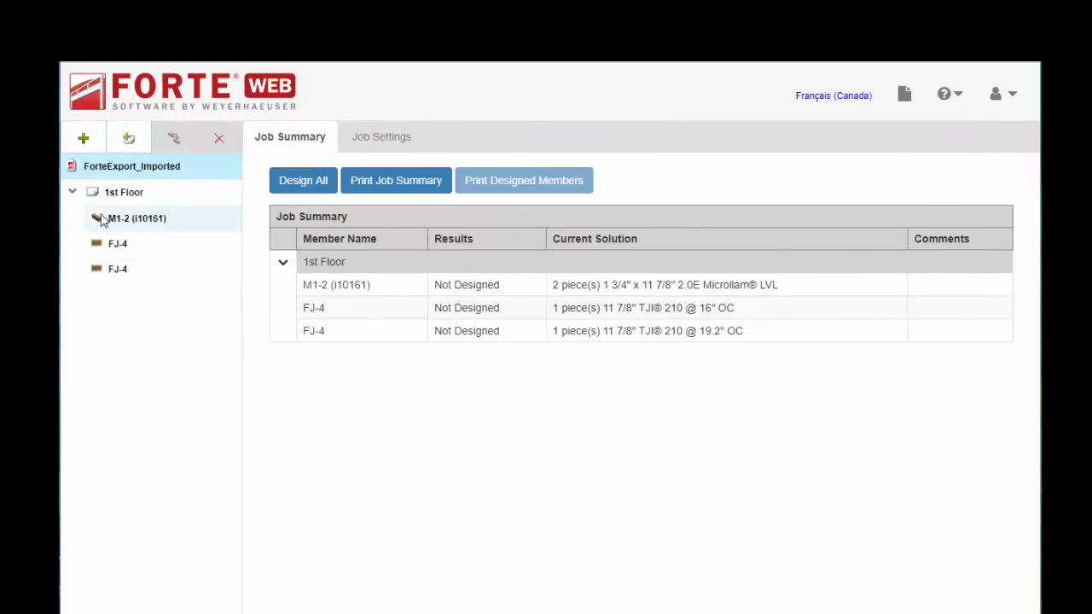
- Open beam M1-2 (i10161), review its member information, and show the member drawing with its spans and supports
click(143, 221)
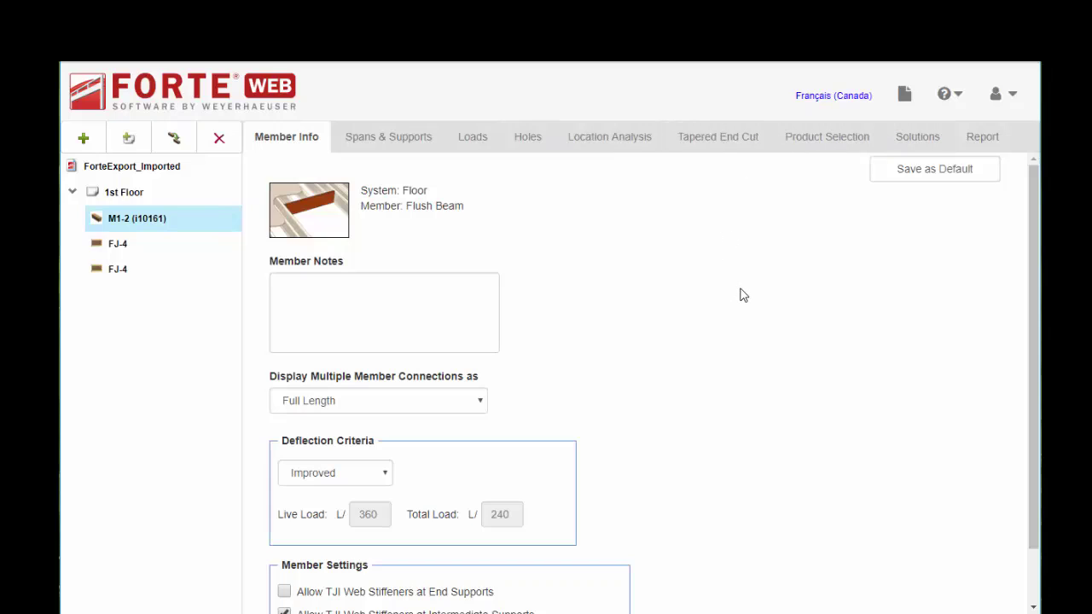
scroll(738, 295, down, 1)
scroll(628, 300, up, 1)
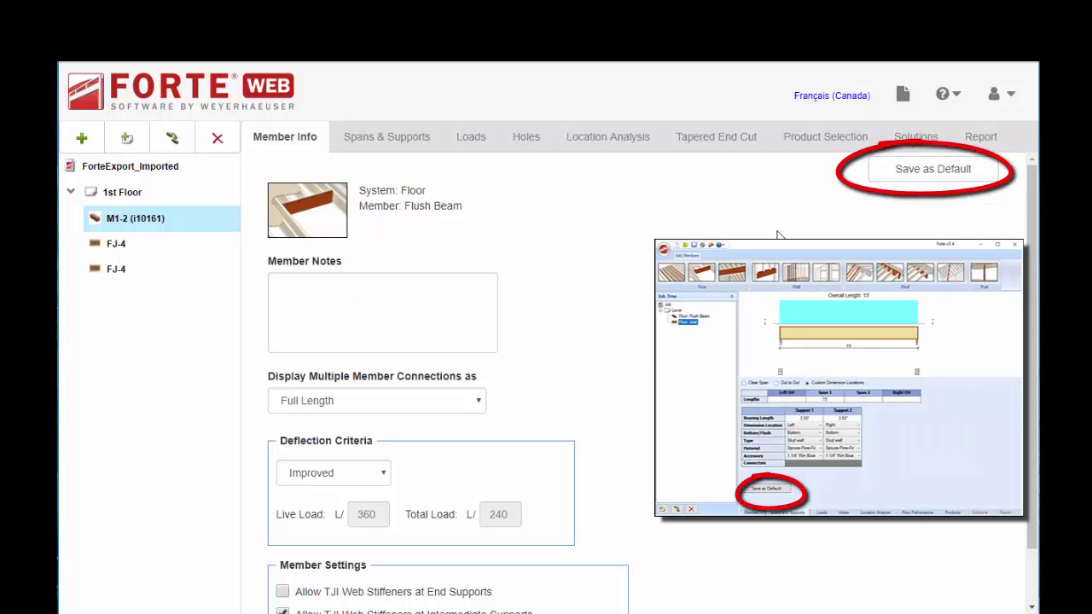
click(380, 140)
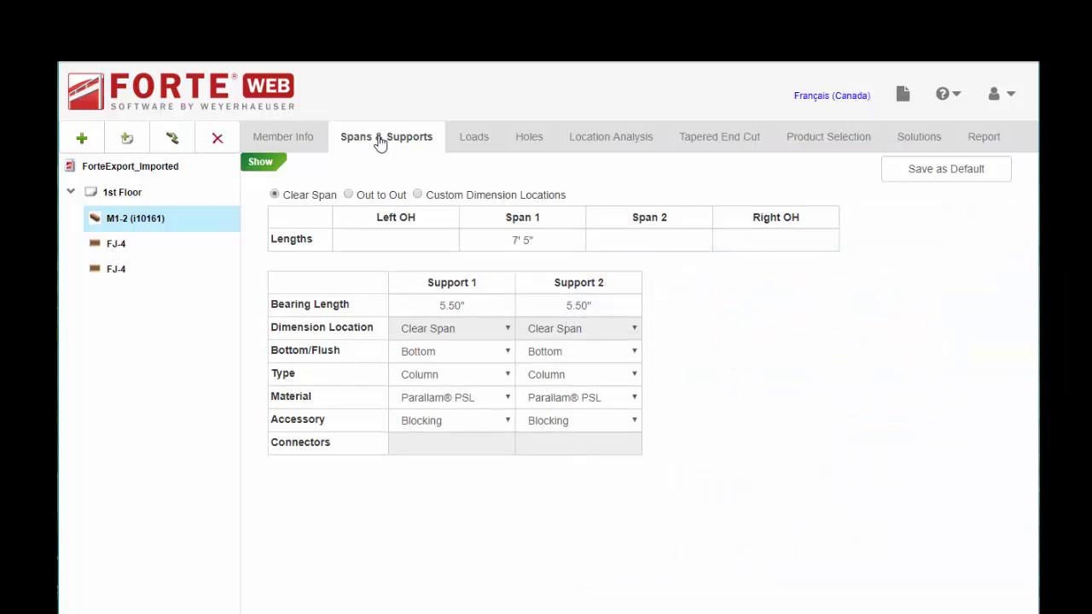
click(262, 163)
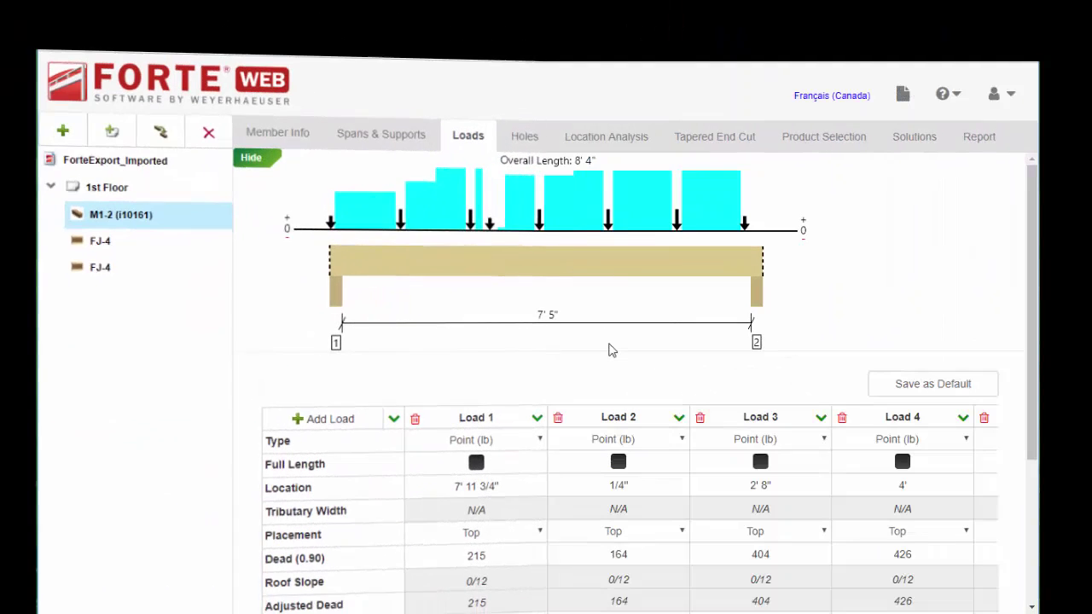
- Examine the copy and add options for beam M1-2's loads, including linking support reactions from an FJ-4 joist
click(537, 417)
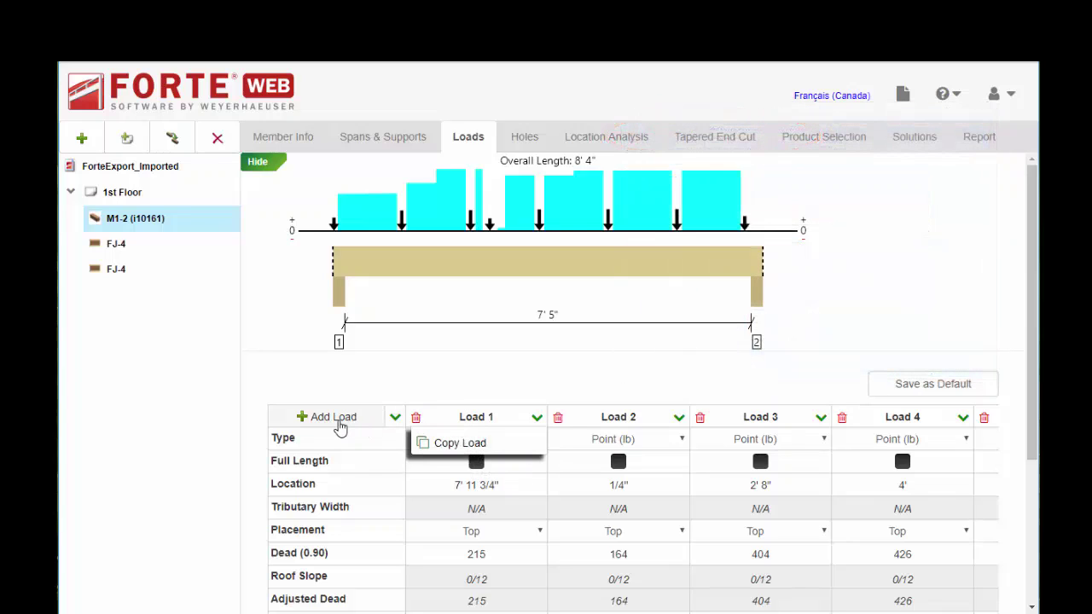
click(396, 418)
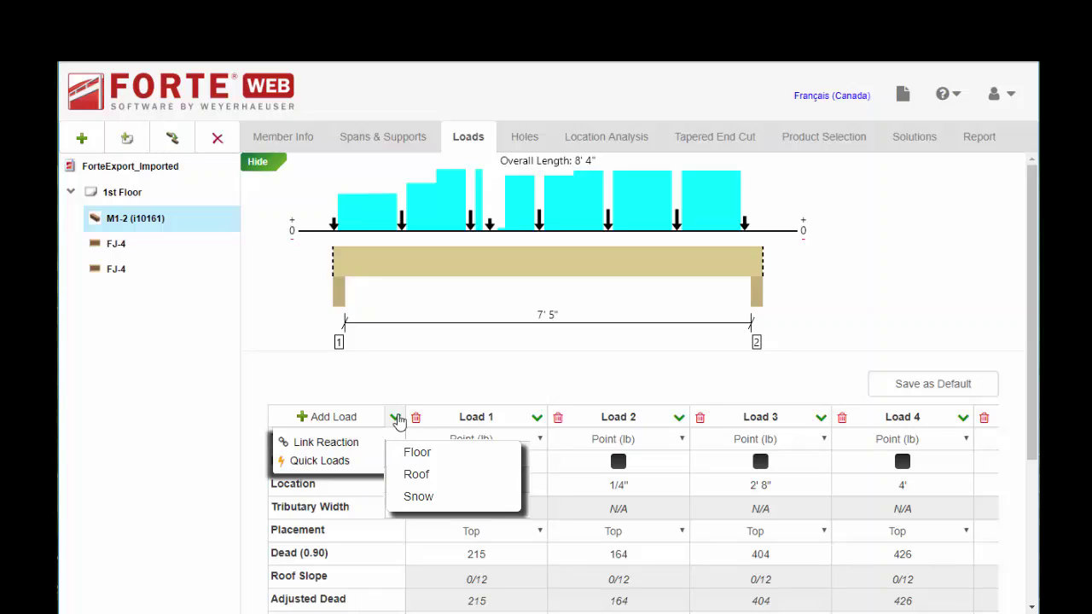
click(326, 444)
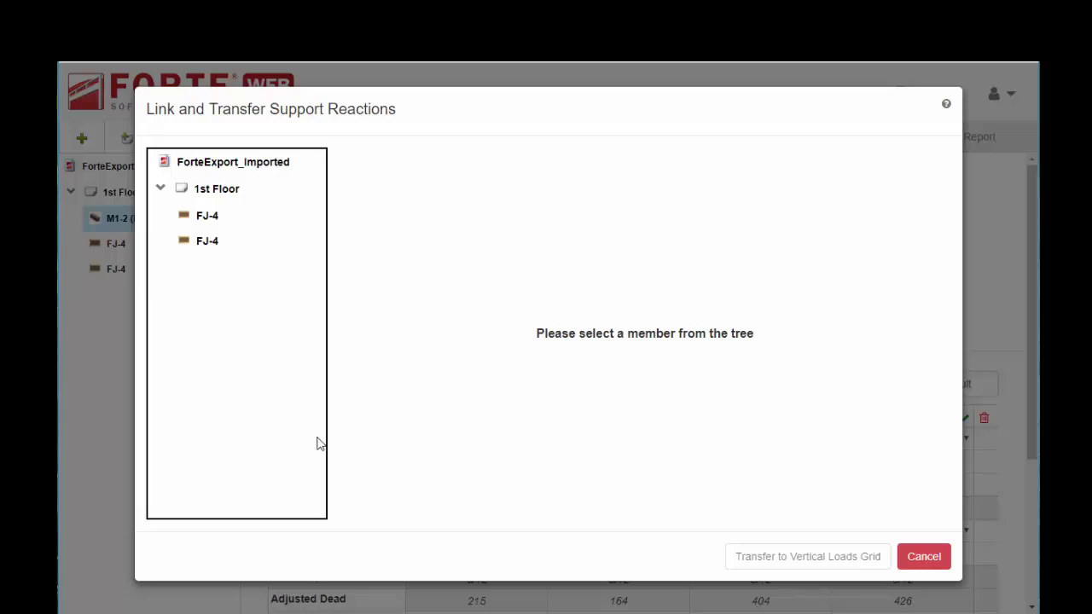
click(219, 222)
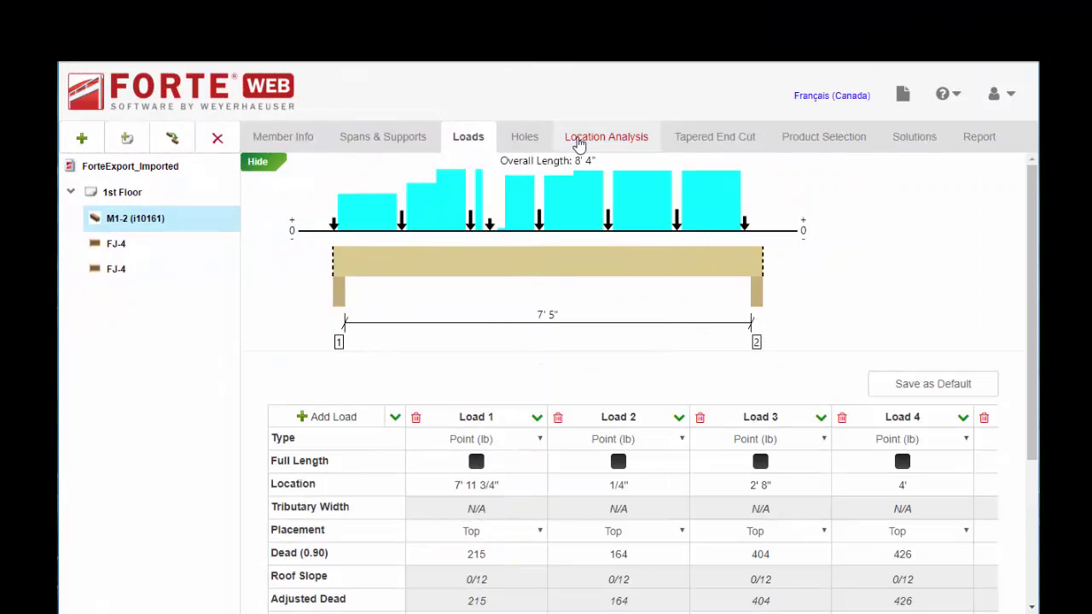
- View beam M1-2's tapered end cut settings and the first FJ-4 joist's location analysis
click(706, 141)
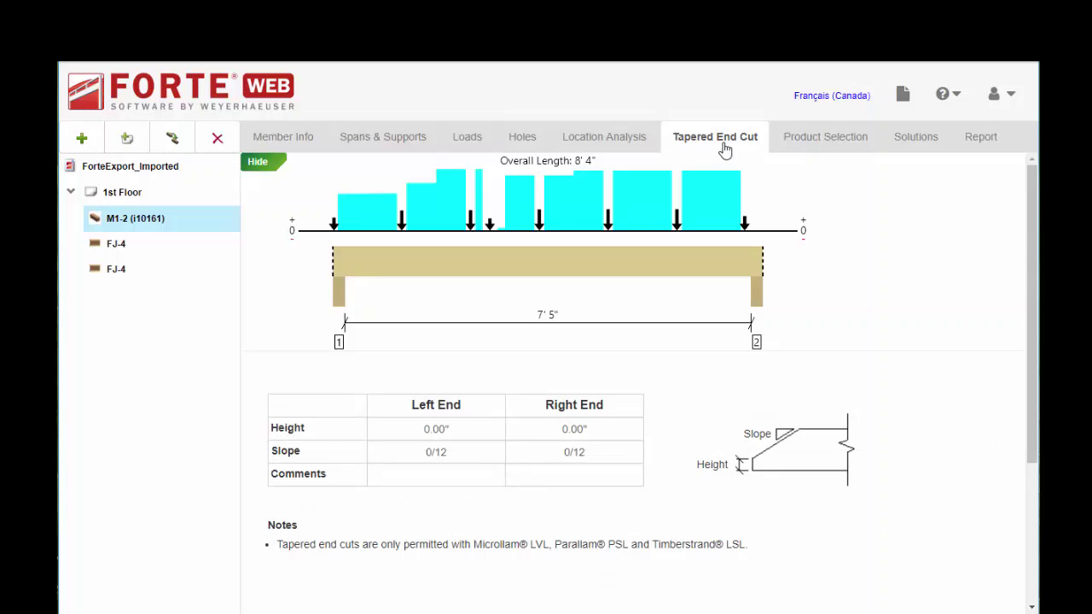
click(110, 243)
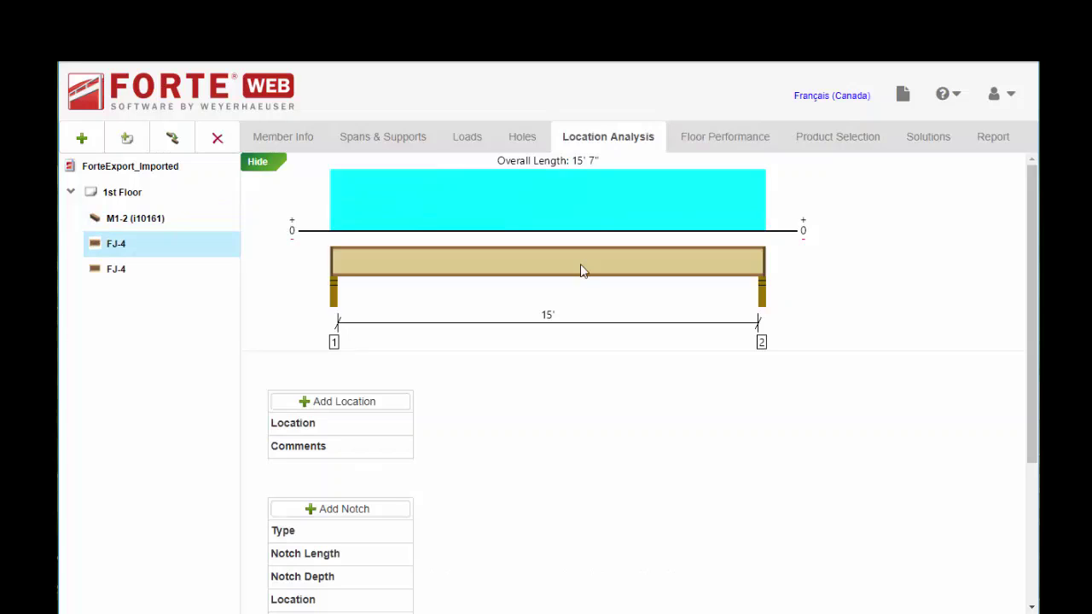
scroll(575, 434, down, 3)
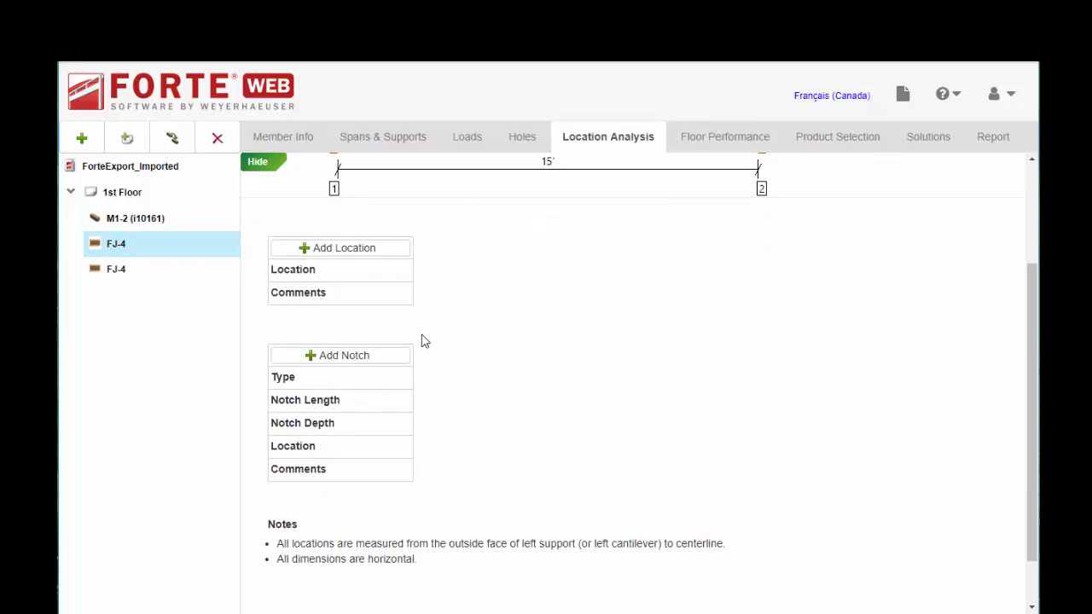
- Add a notch to the first FJ-4 joist, keeping the type Along Side - Top Flange
click(375, 365)
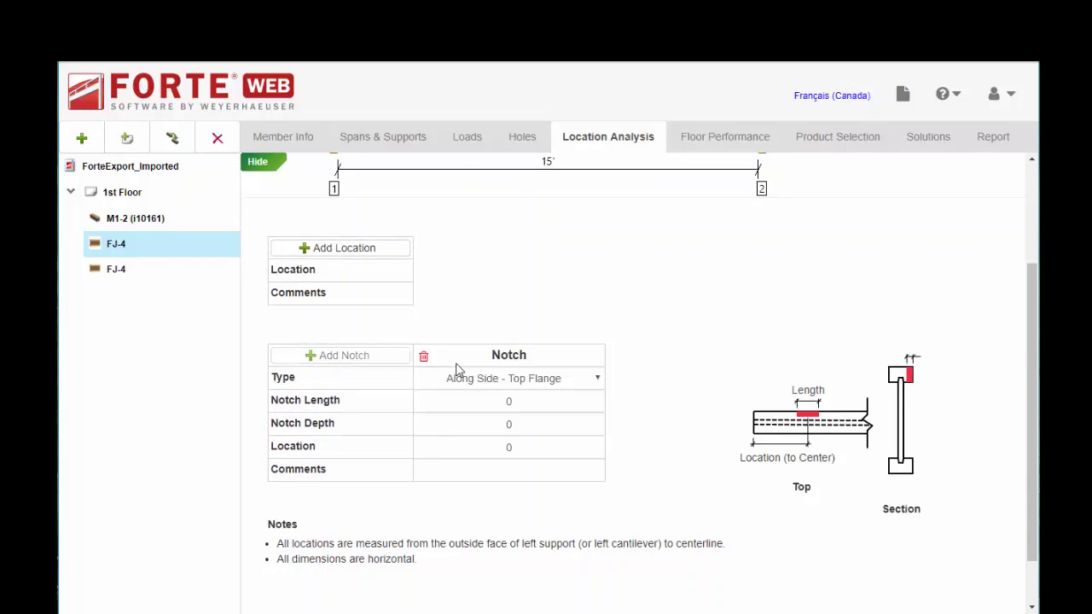
click(600, 378)
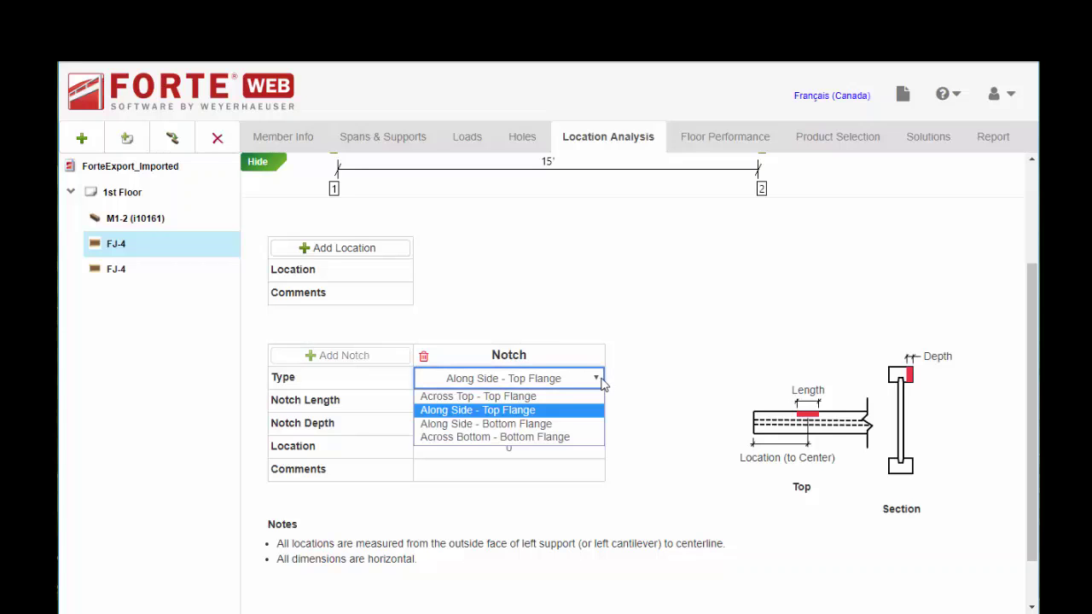
click(601, 378)
scroll(765, 392, up, 2)
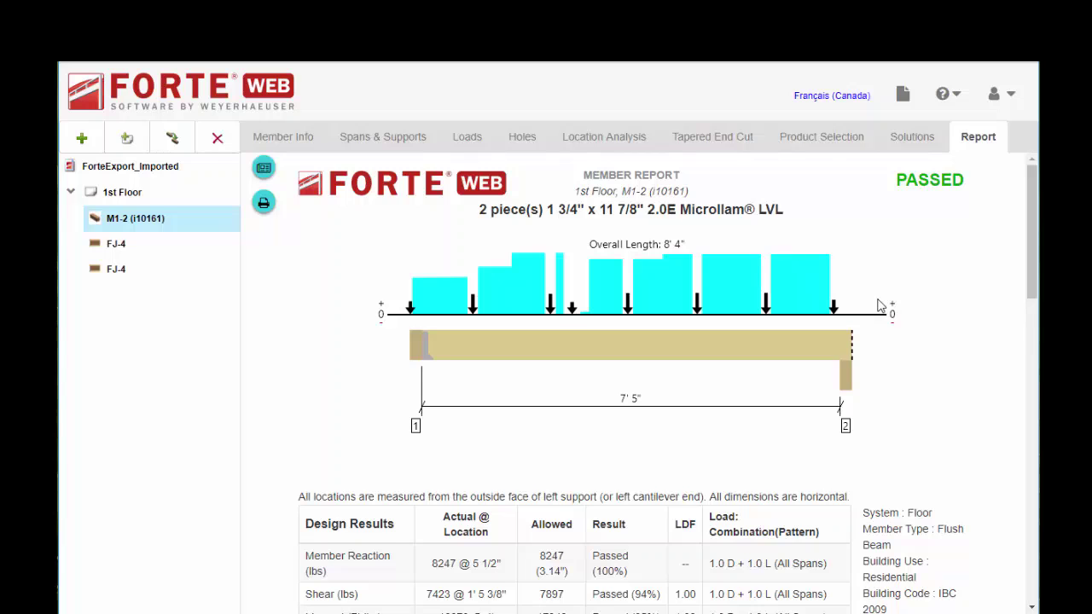
- Review the M1-2 member report, including the available hanger models and multiple member connection fasteners
scroll(881, 305, down, 4)
scroll(881, 306, down, 2)
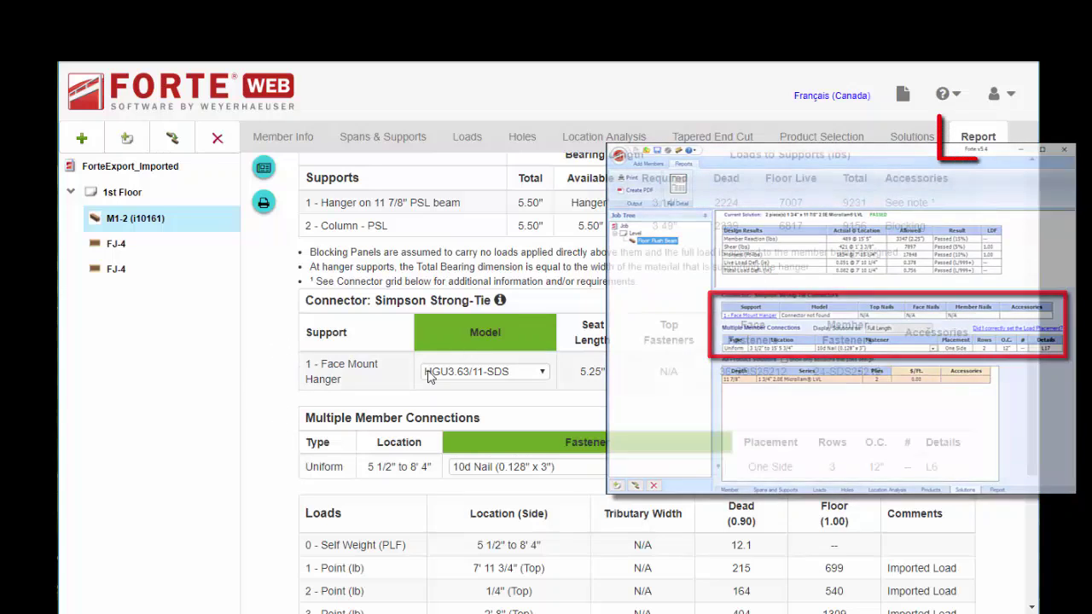
click(543, 373)
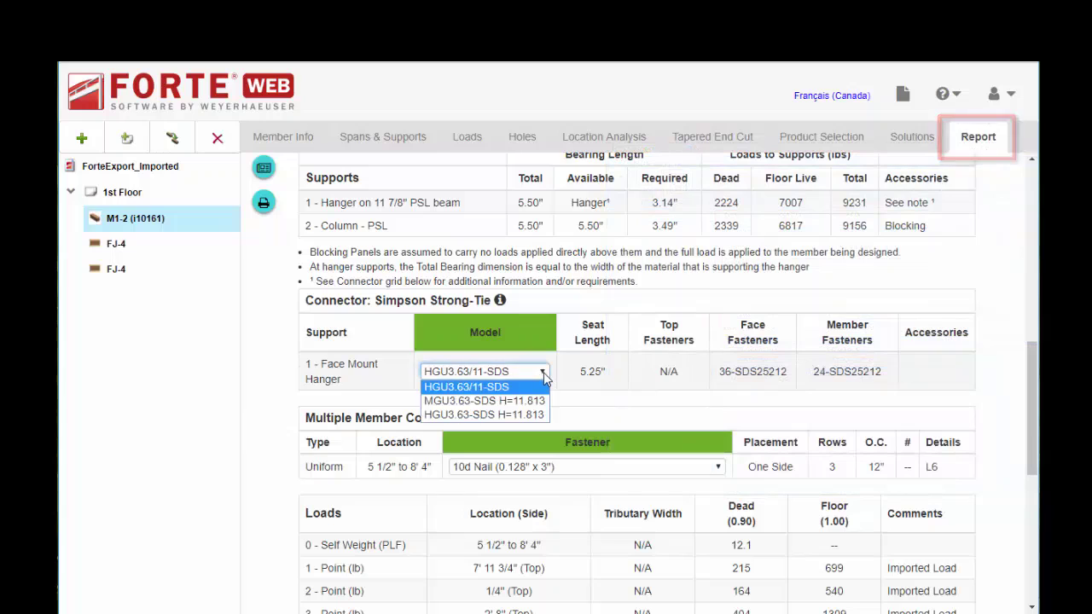
click(544, 378)
click(547, 467)
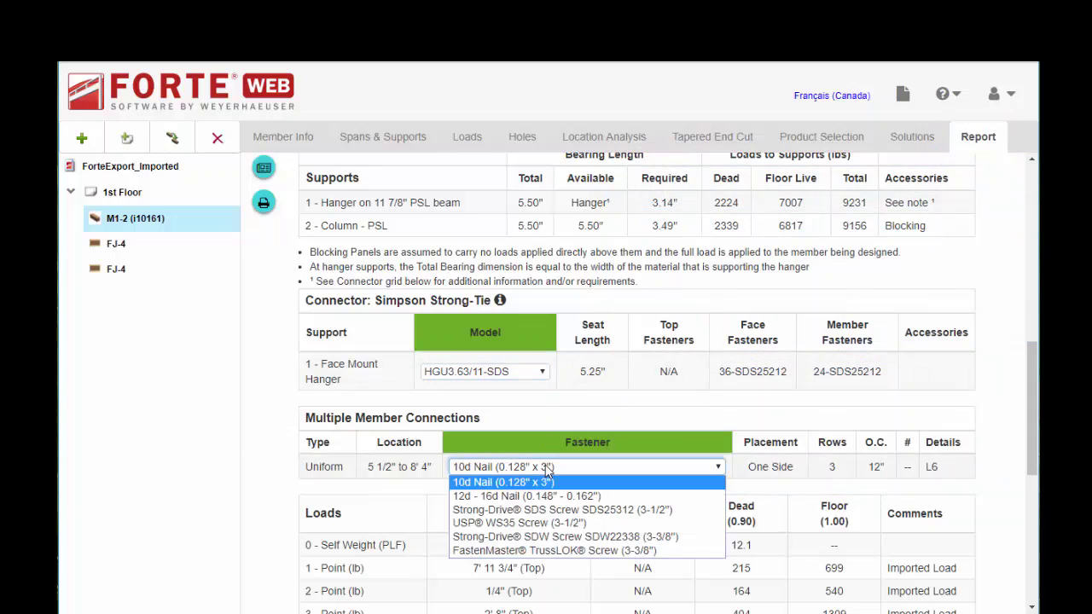
click(547, 469)
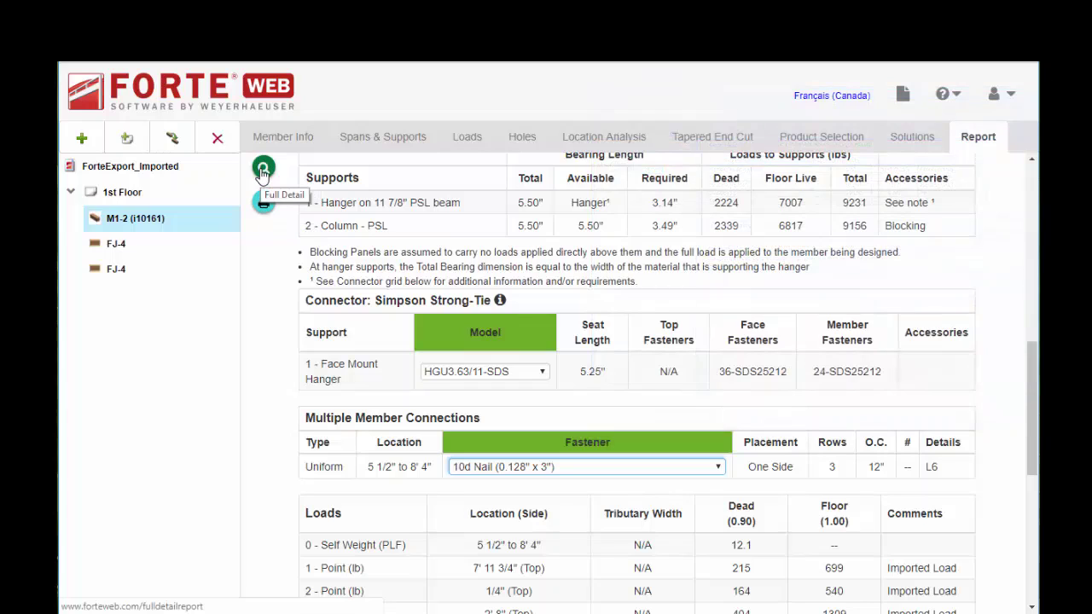
- Return to the job level of ForteExport_Imported
click(154, 170)
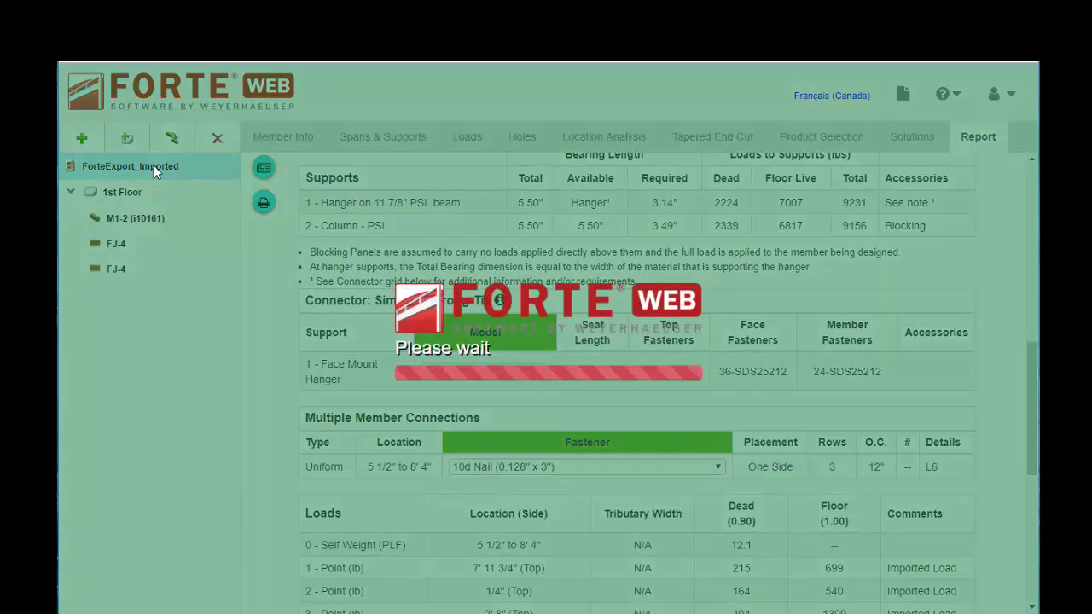